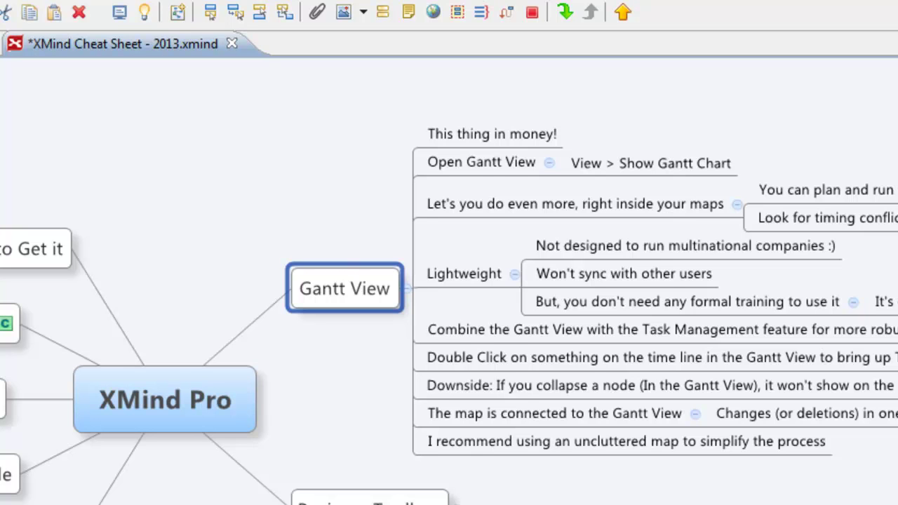
Select the Open Gantt View topic and show the Gantt chart from the View menu
key(Right)
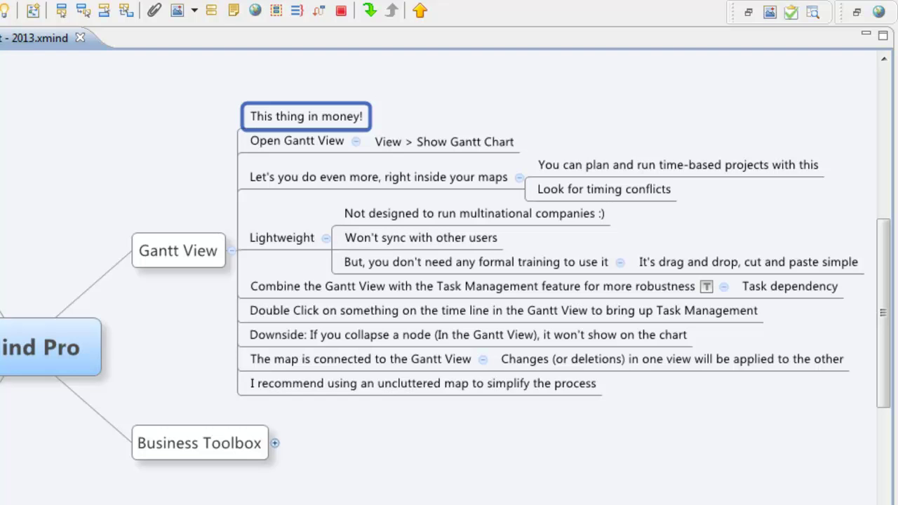
key(Down)
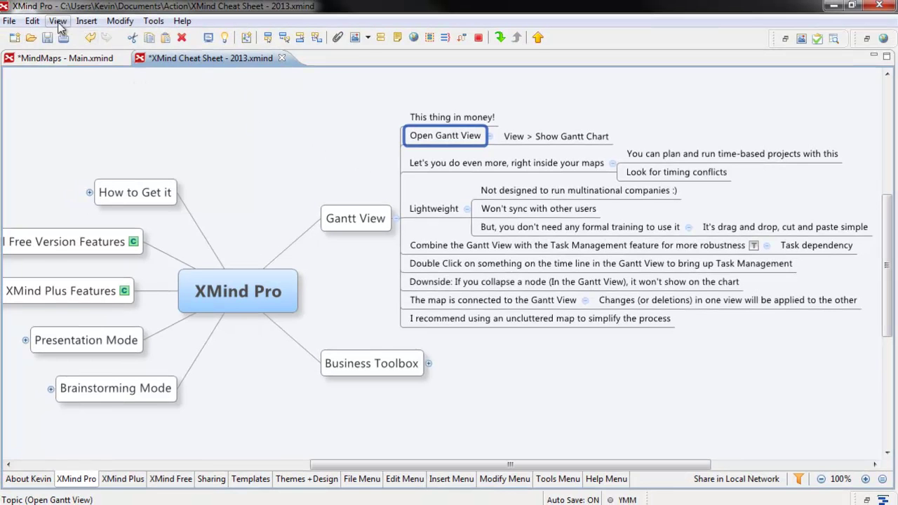
click(58, 21)
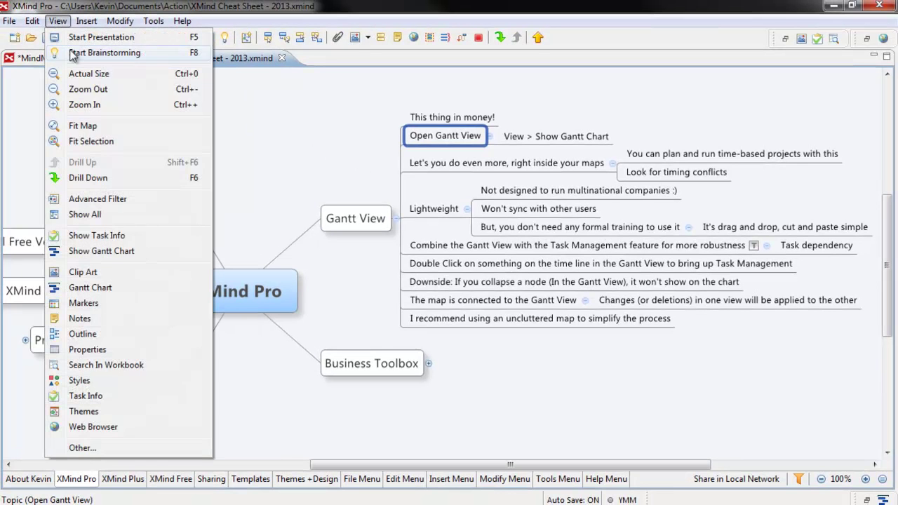
click(119, 253)
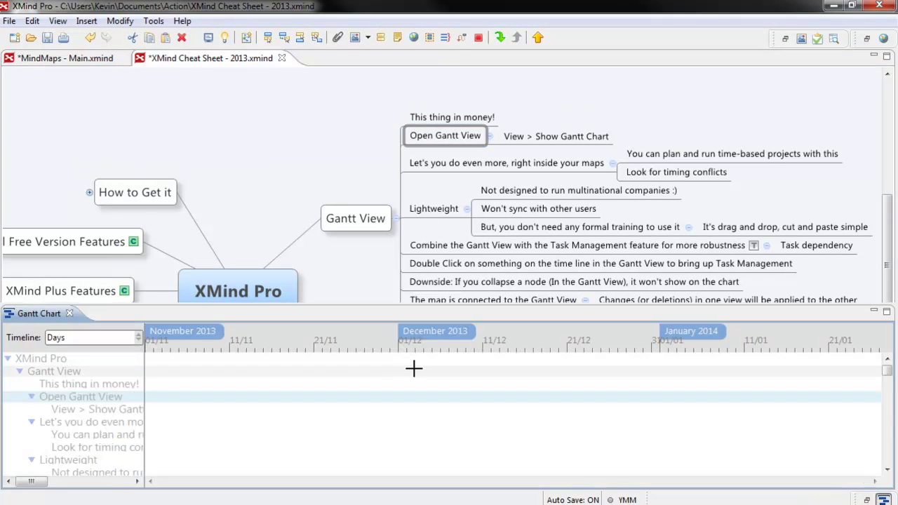
Dock the Gantt chart panel along the bottom and shrink it so most of the map shows
drag(411, 316, 828, 239)
mouse_move(794, 58)
mouse_down()
mouse_move(377, 378)
mouse_move(361, 127)
mouse_up()
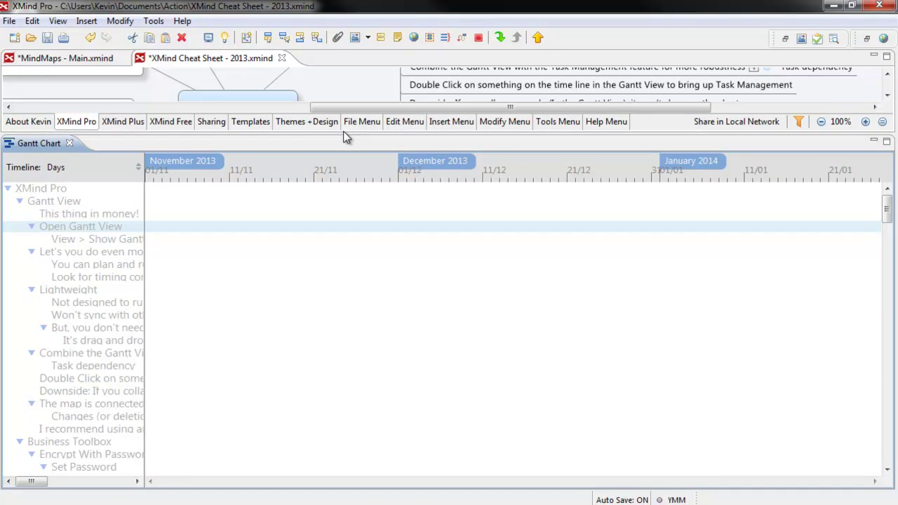
drag(348, 133, 354, 393)
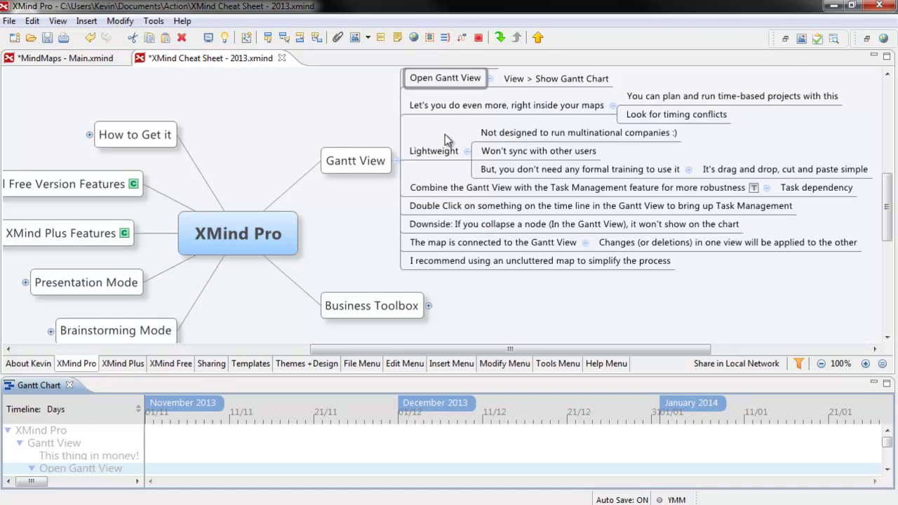
click(523, 79)
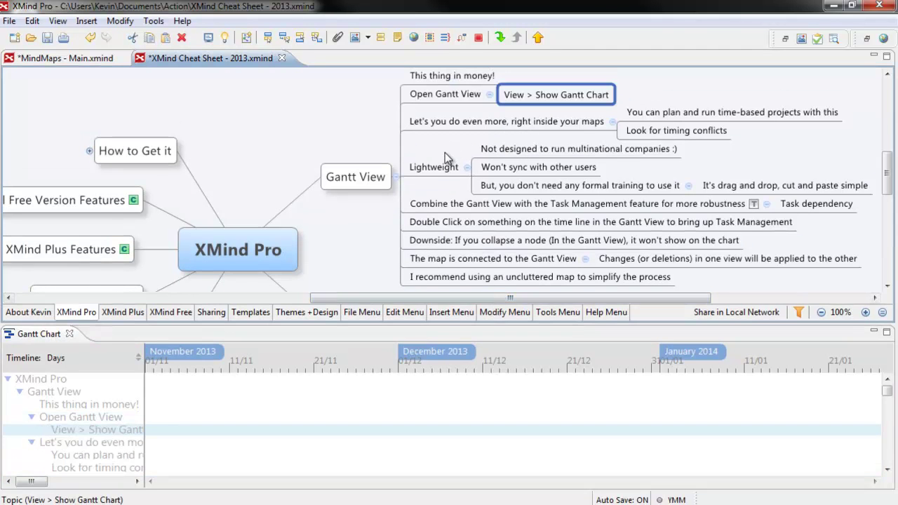
click(450, 98)
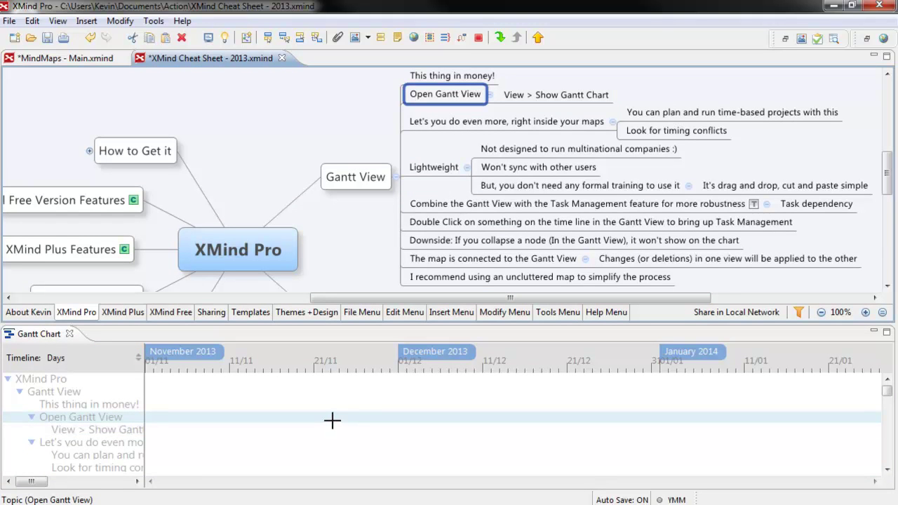
click(129, 443)
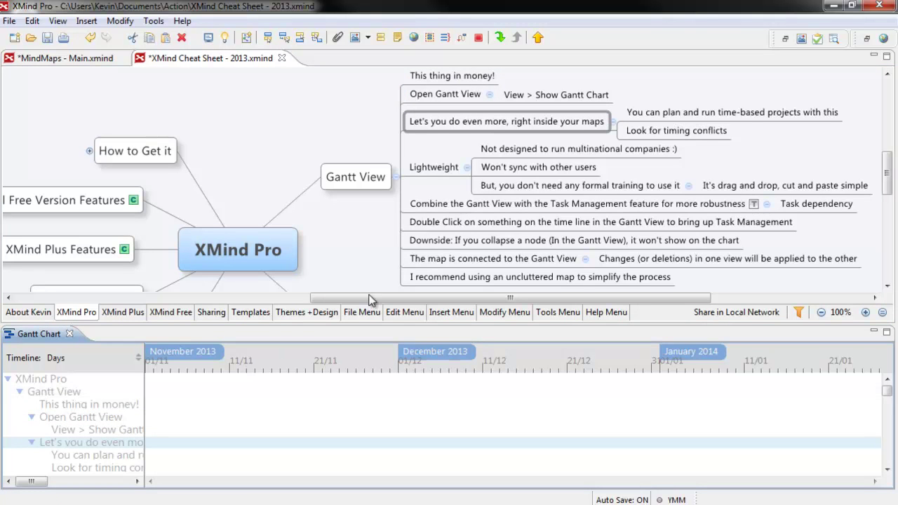
click(498, 123)
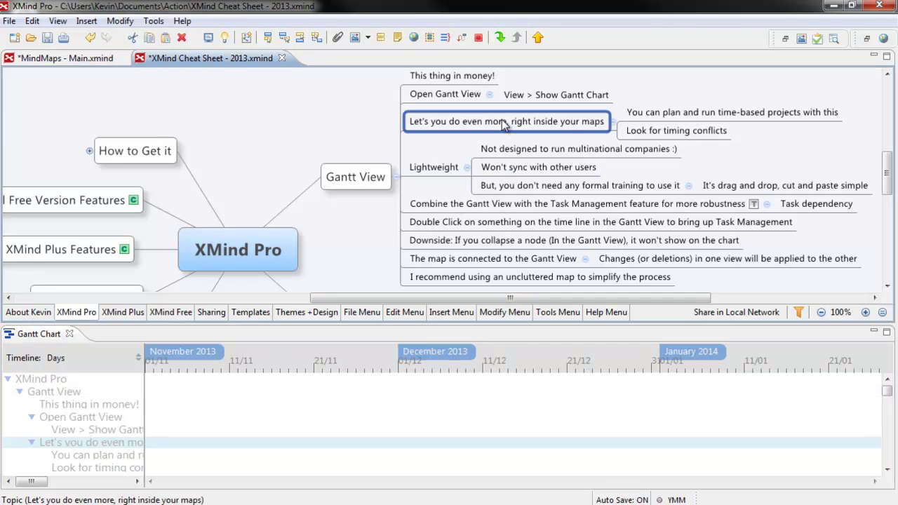
click(452, 170)
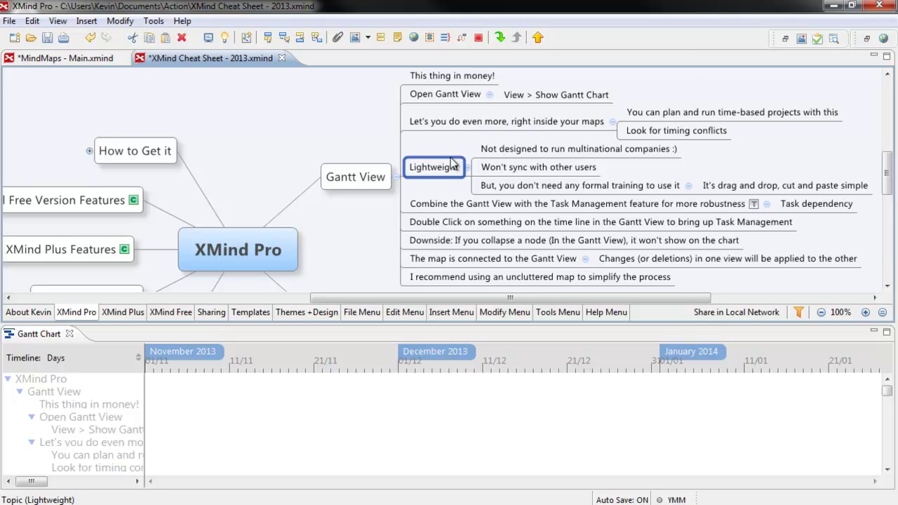
click(507, 172)
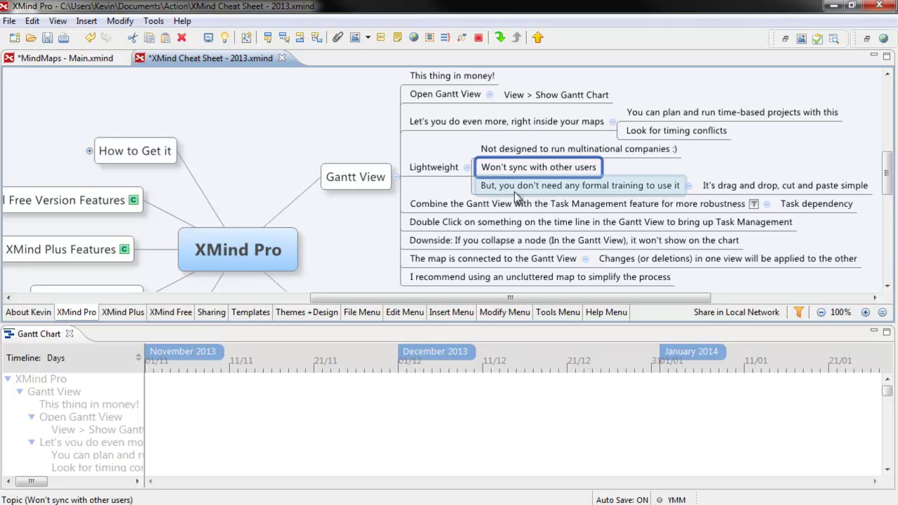
click(519, 187)
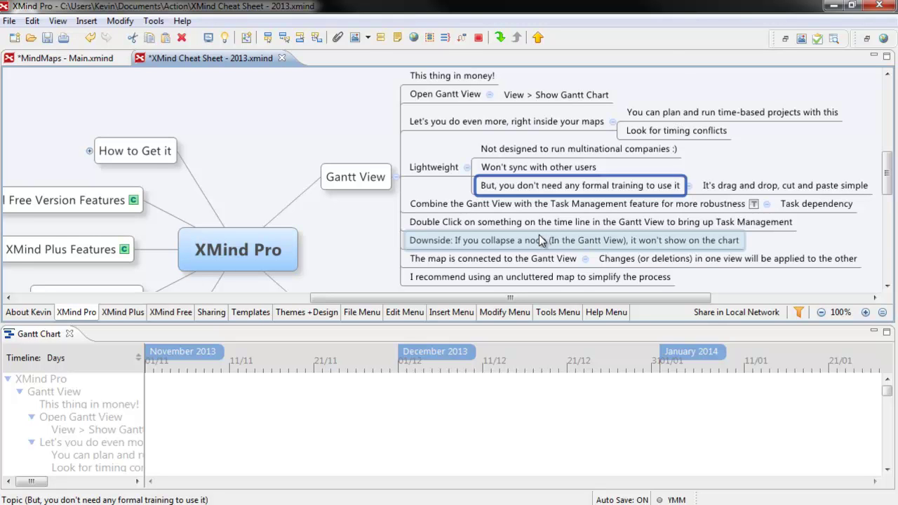
click(253, 404)
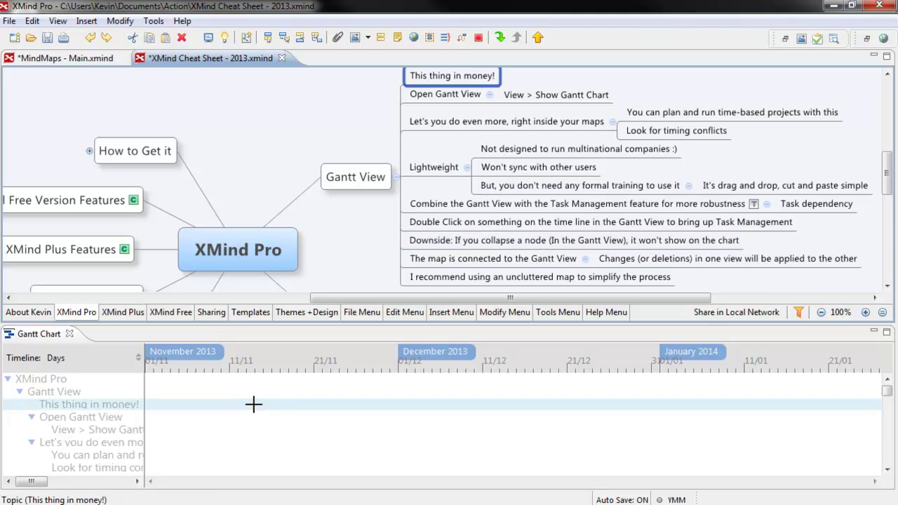
Draw and reposition a November bar for 'This thing in money!', then add one for the time-based projects topic
click(429, 171)
click(452, 78)
drag(168, 404, 235, 406)
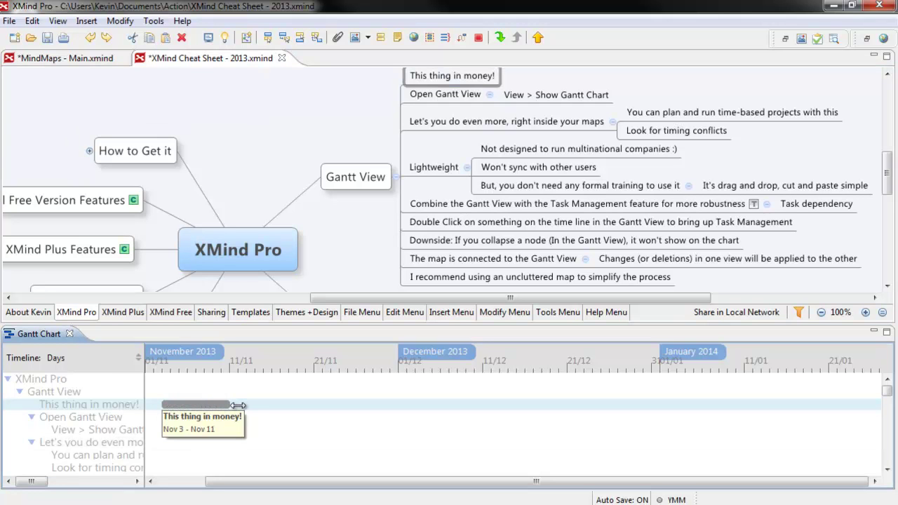
drag(235, 407, 235, 407)
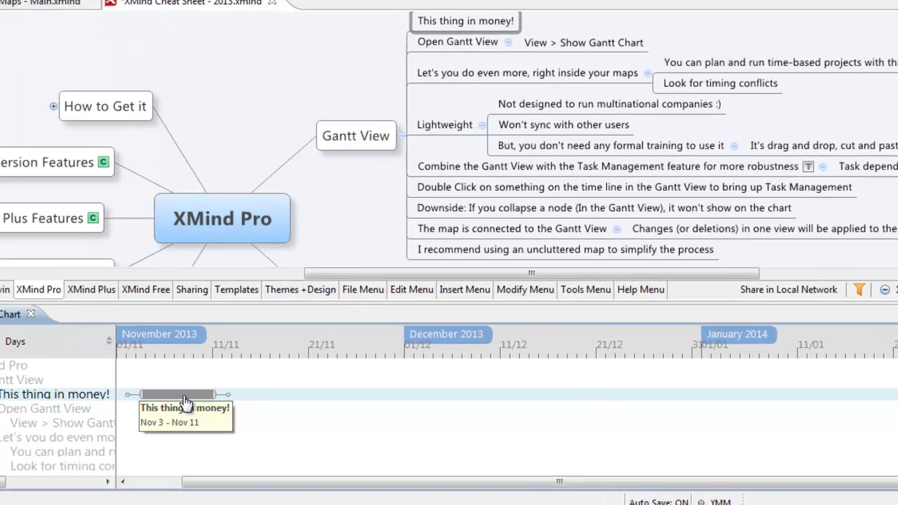
drag(202, 412, 215, 411)
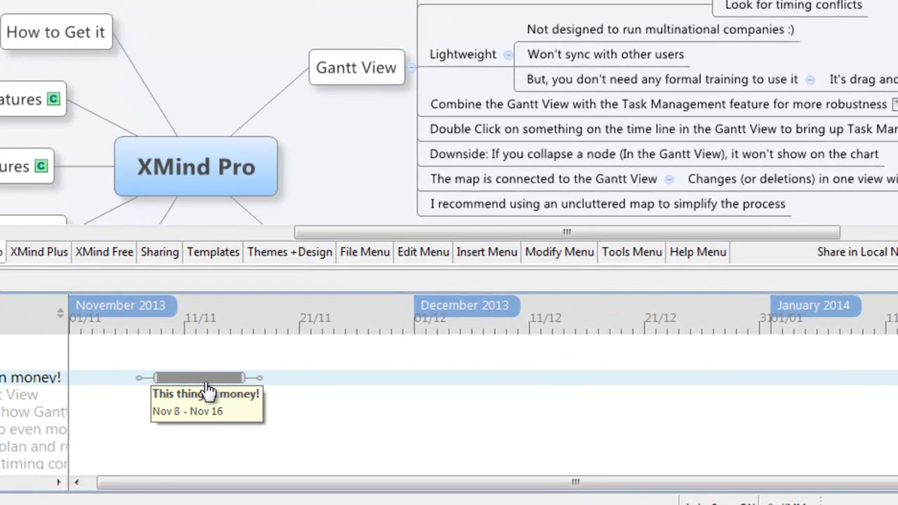
mouse_move(174, 387)
mouse_down()
mouse_move(255, 395)
mouse_move(183, 397)
mouse_move(117, 384)
mouse_up()
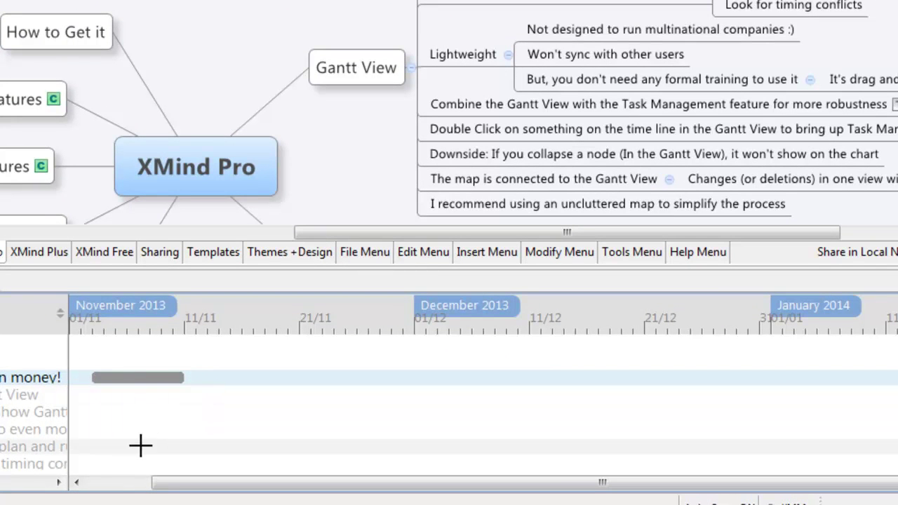
mouse_move(141, 449)
mouse_down()
mouse_move(242, 453)
mouse_move(176, 451)
mouse_up()
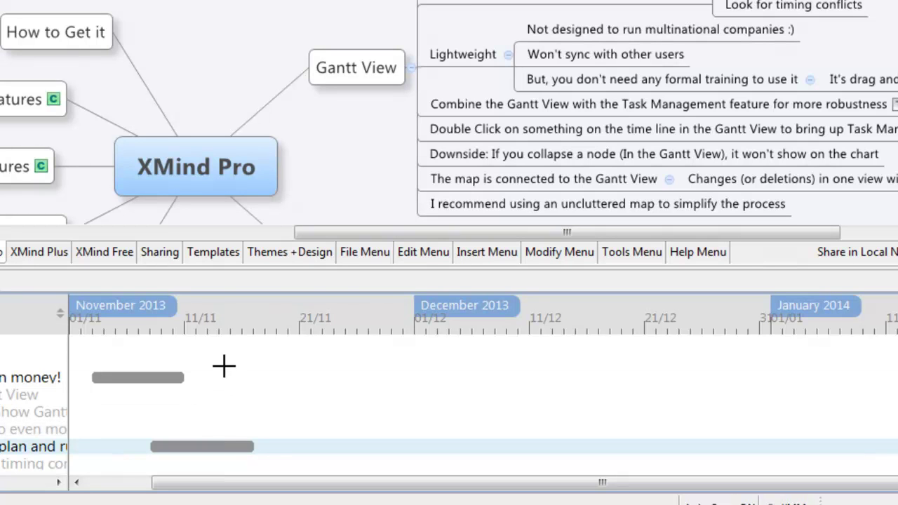
click(169, 379)
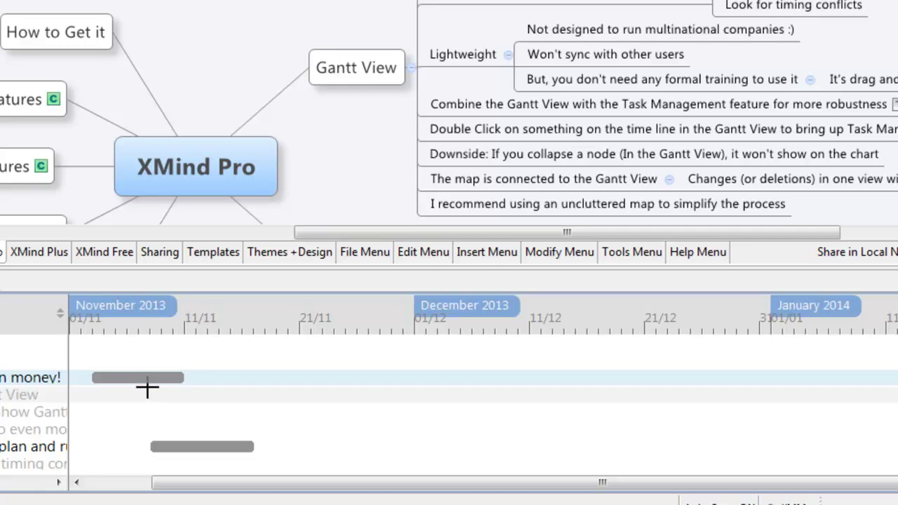
mouse_move(137, 377)
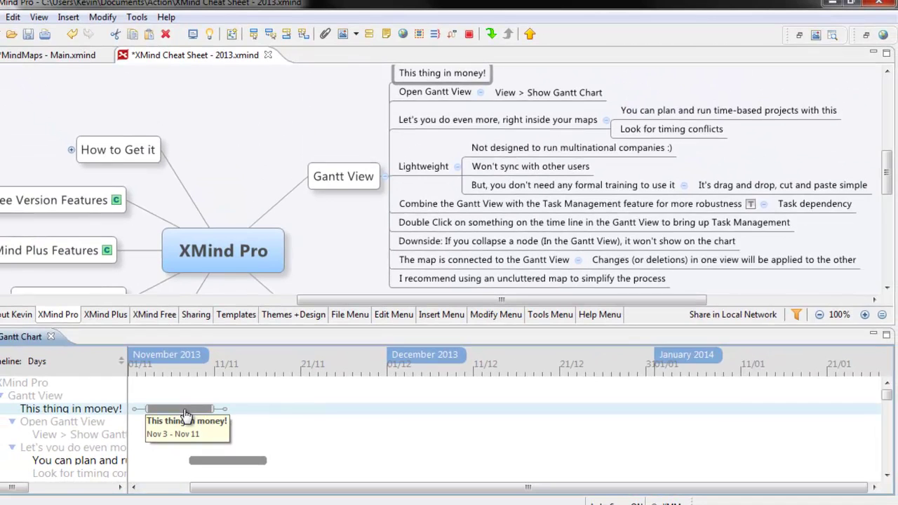
double_click(181, 408)
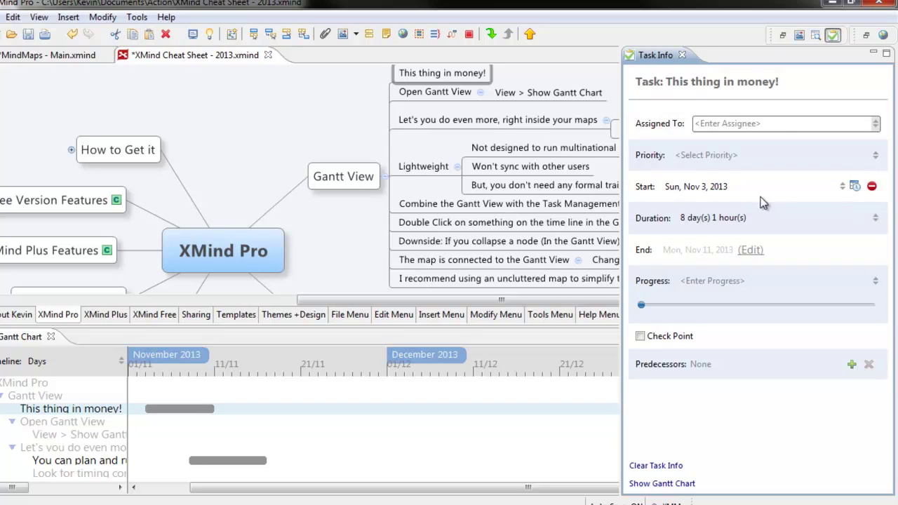
click(854, 186)
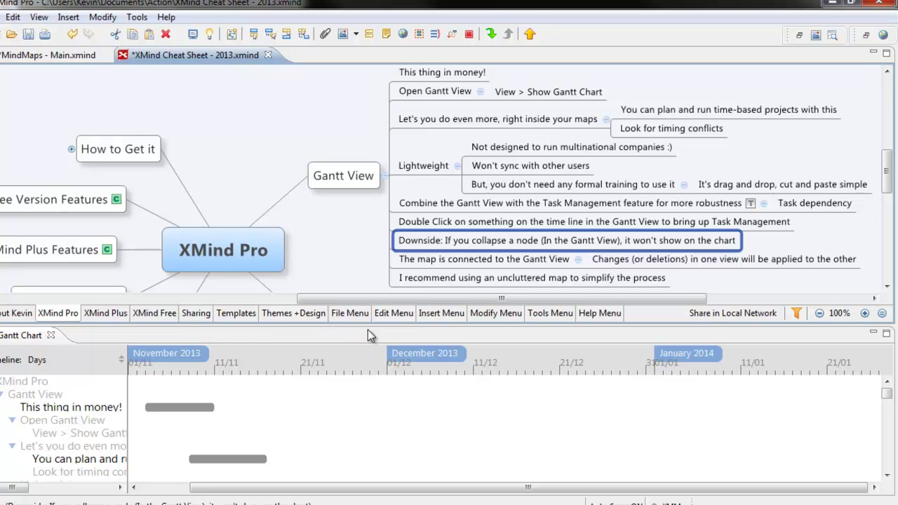
drag(368, 327, 354, 252)
click(205, 324)
click(109, 261)
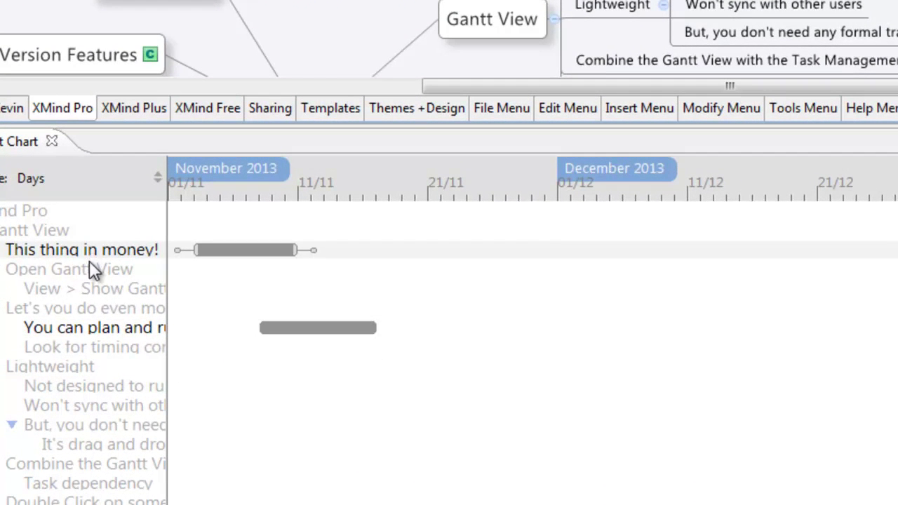
click(113, 324)
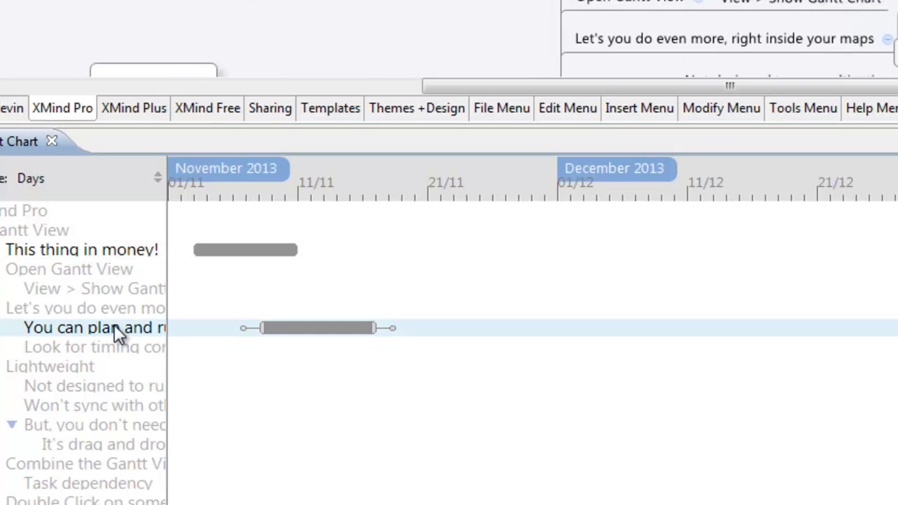
click(110, 313)
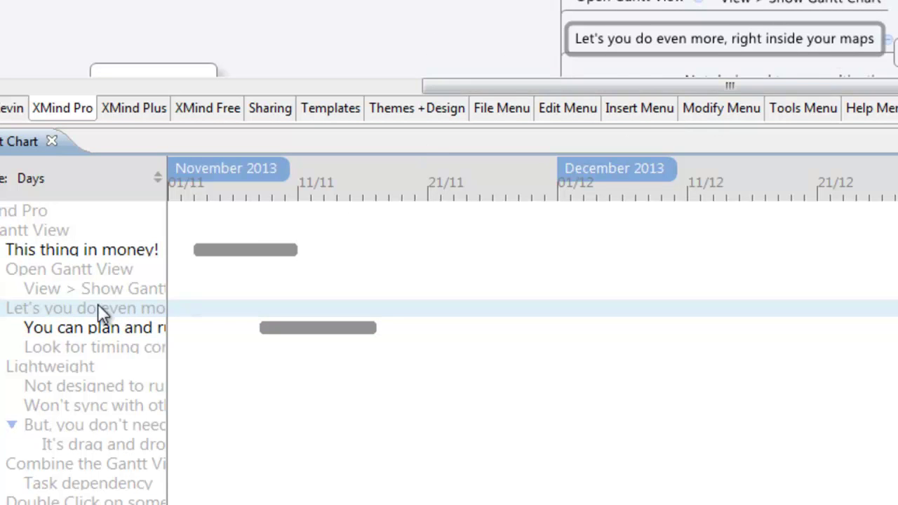
click(3, 309)
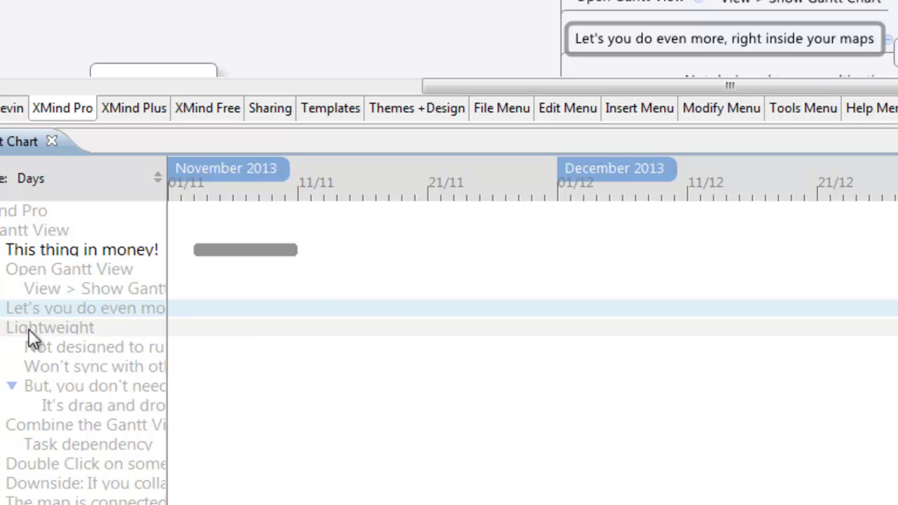
click(1, 315)
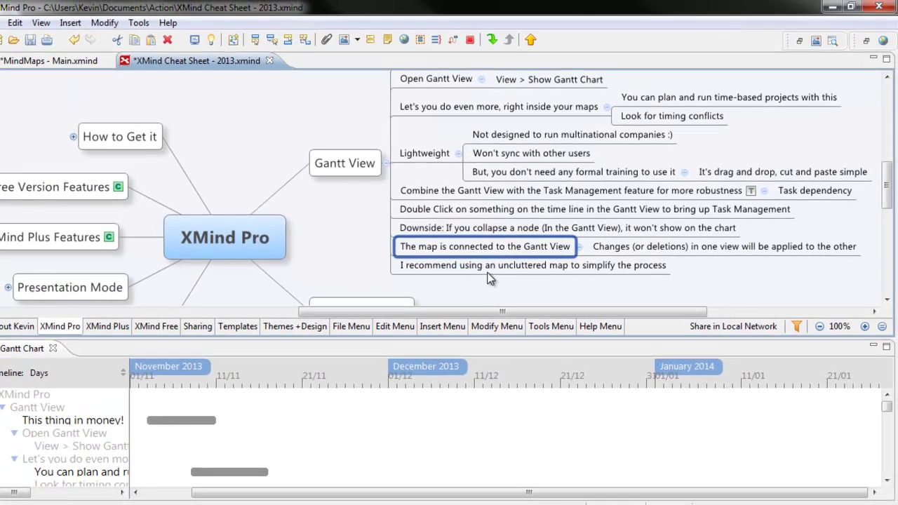
click(726, 251)
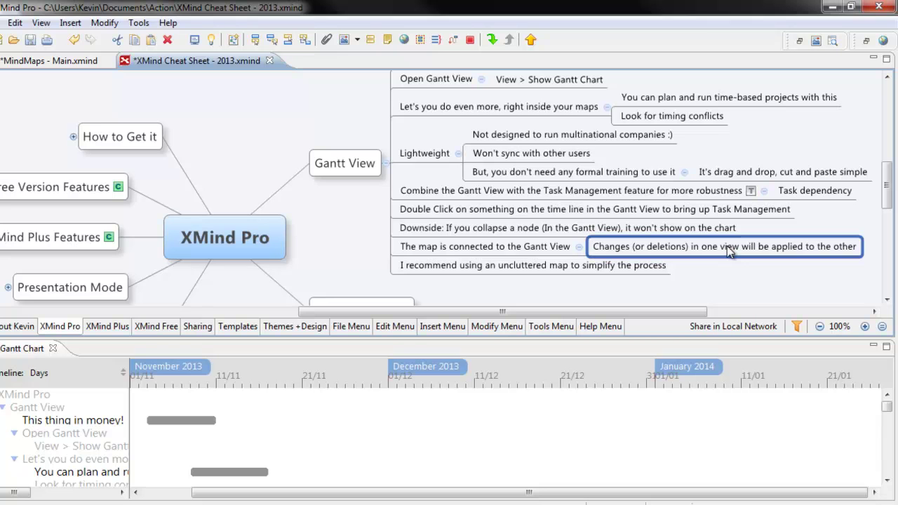
key(Left)
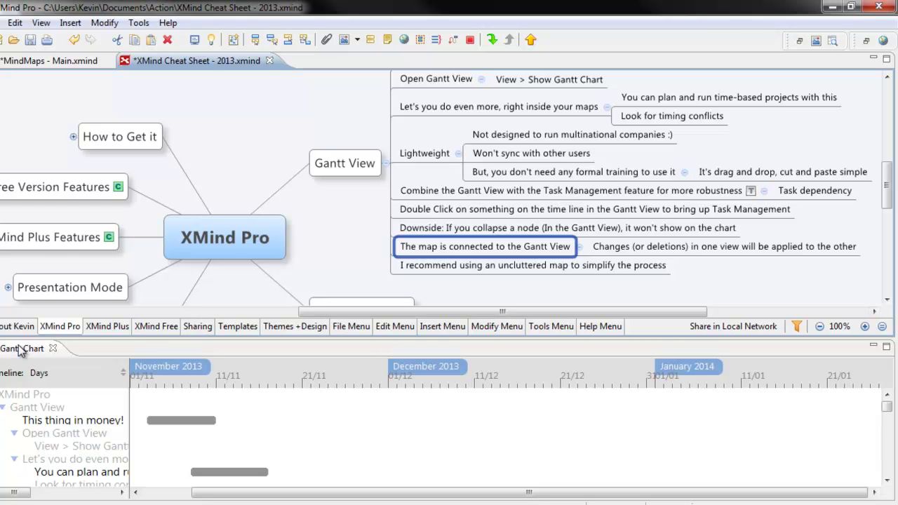
drag(19, 346, 879, 389)
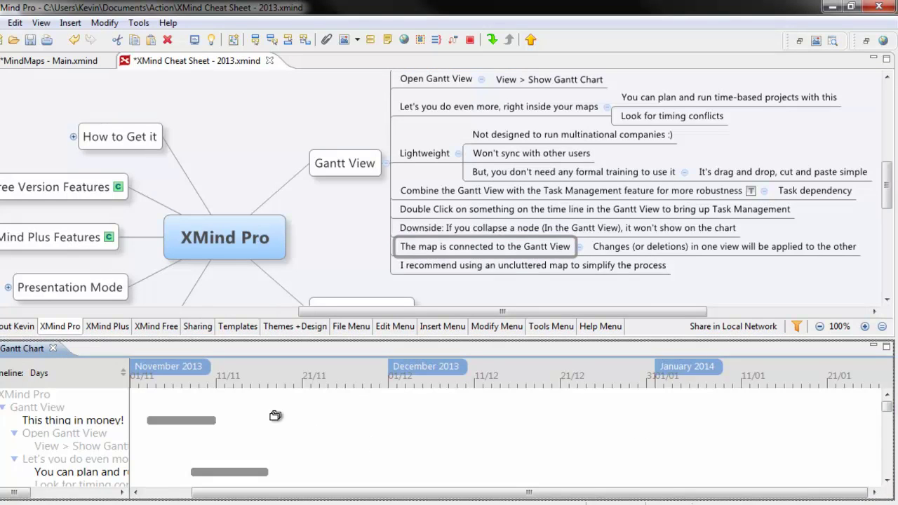
click(510, 266)
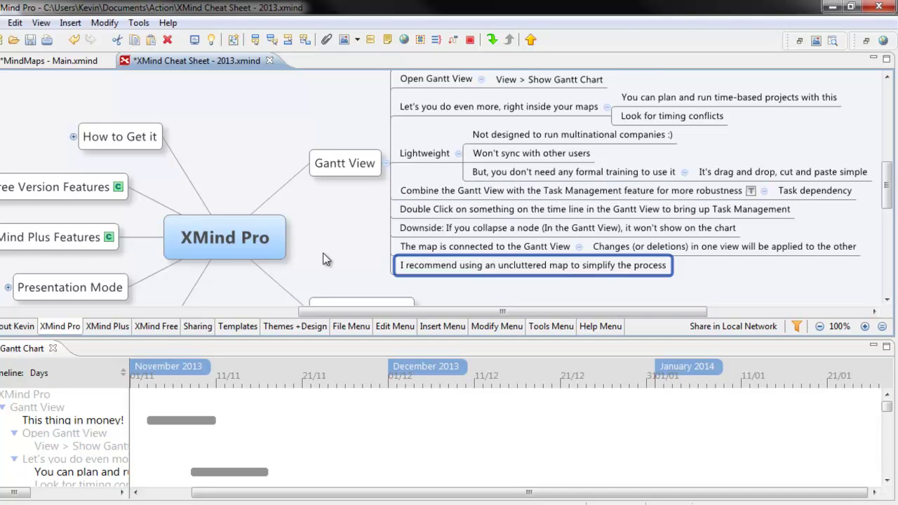
Temporarily enlarge the Gantt panel, drag the task-name column wider, then restore the panel height
drag(489, 338, 489, 132)
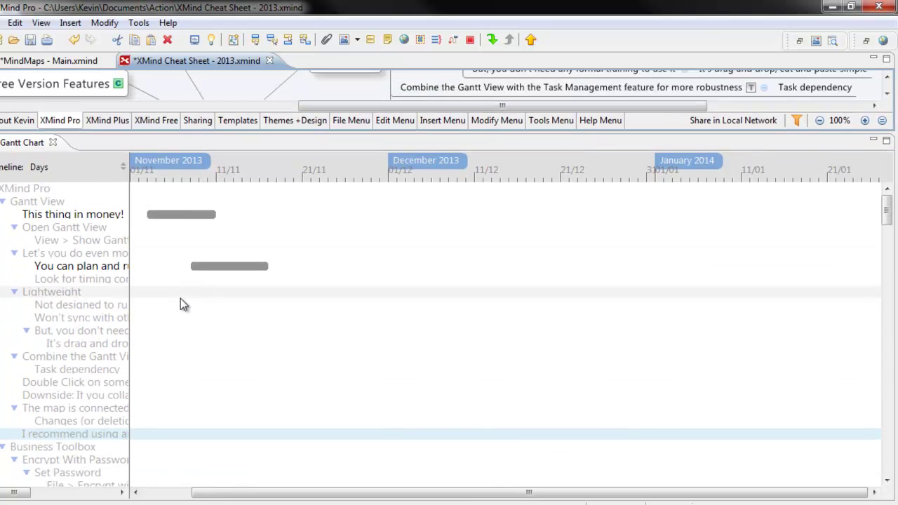
drag(129, 292, 211, 291)
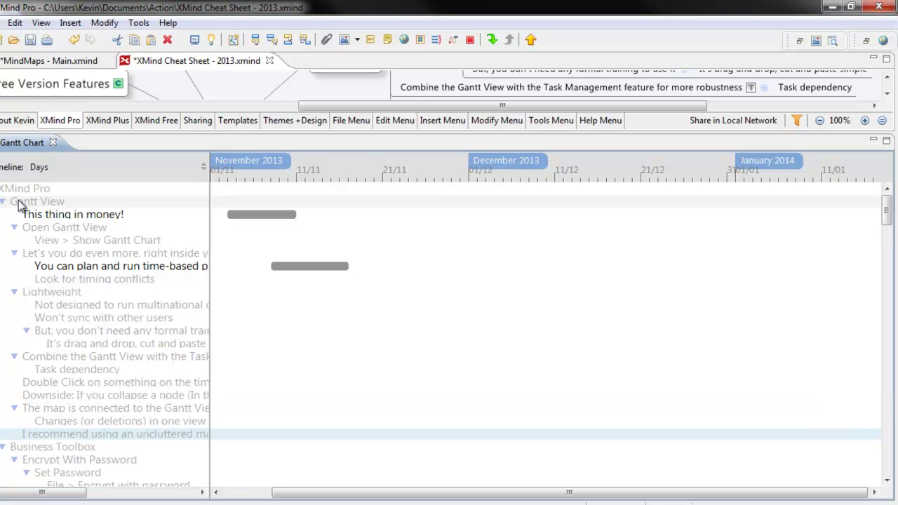
drag(376, 133, 376, 359)
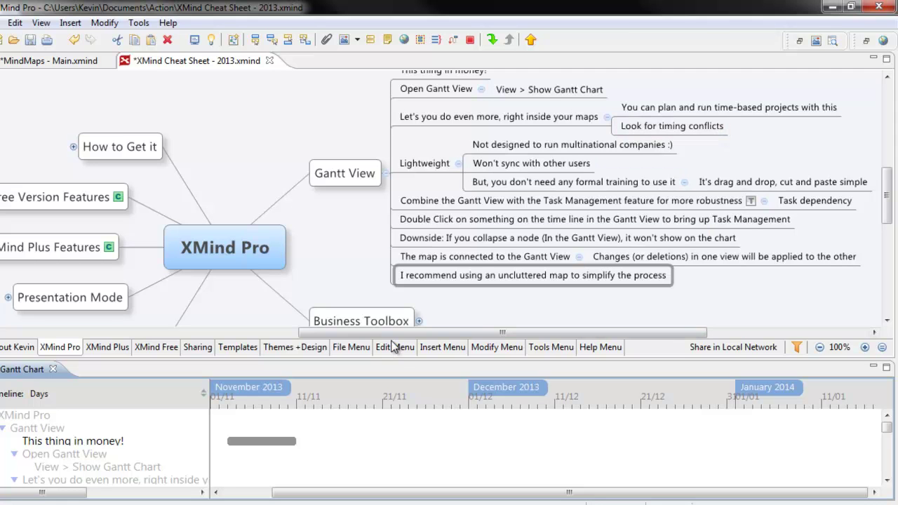
mouse_move(395, 347)
click(340, 176)
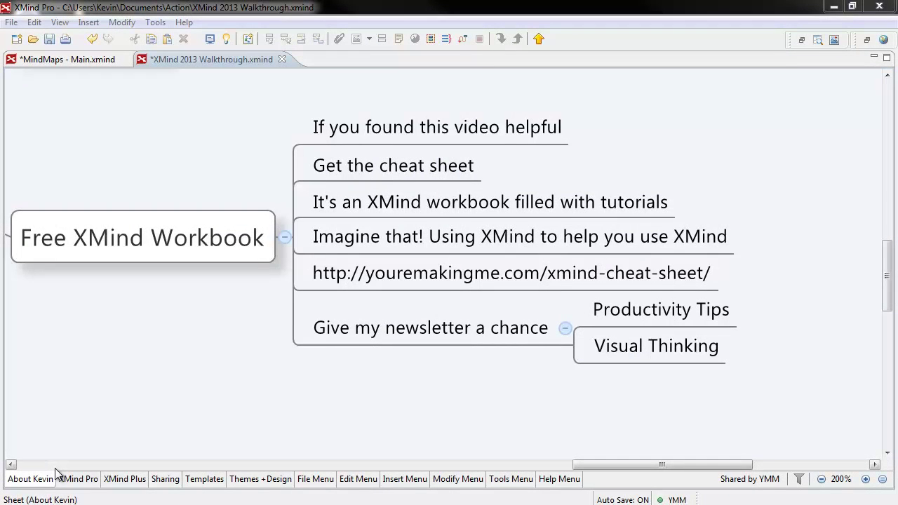
click(116, 480)
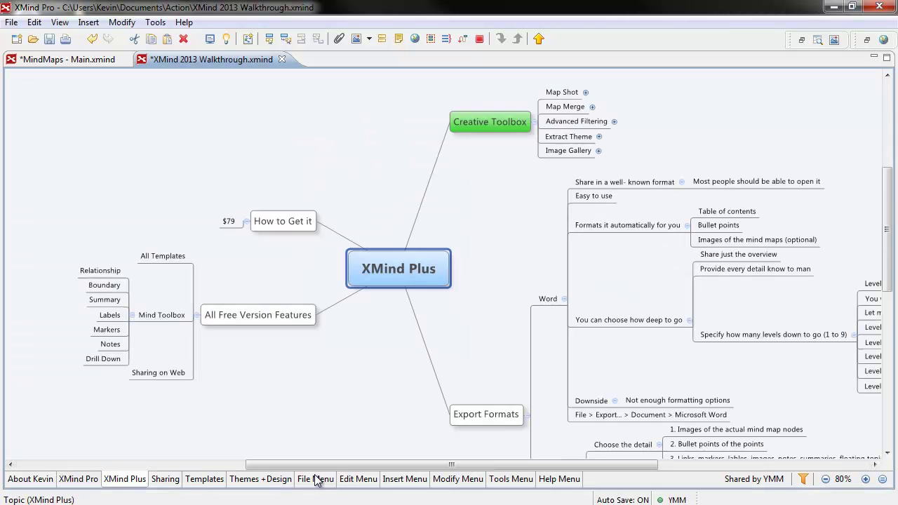
click(319, 479)
click(373, 482)
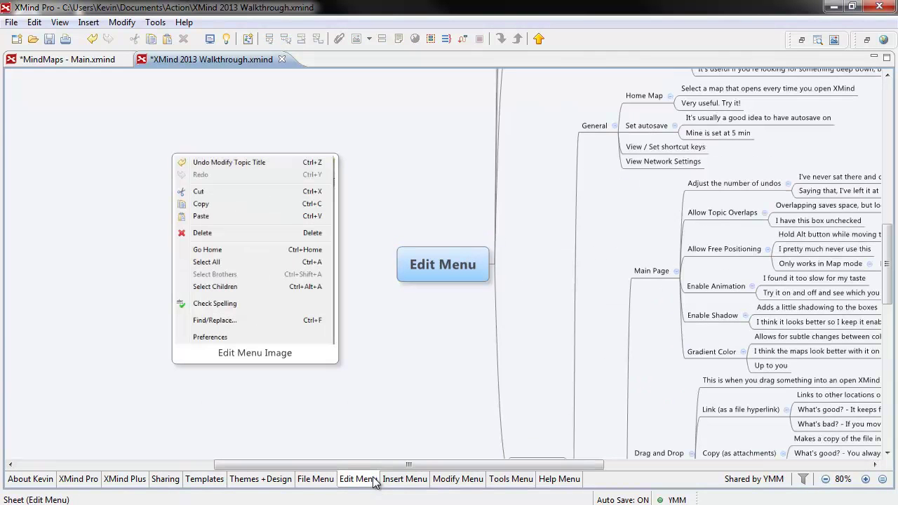
click(50, 484)
mouse_move(30, 479)
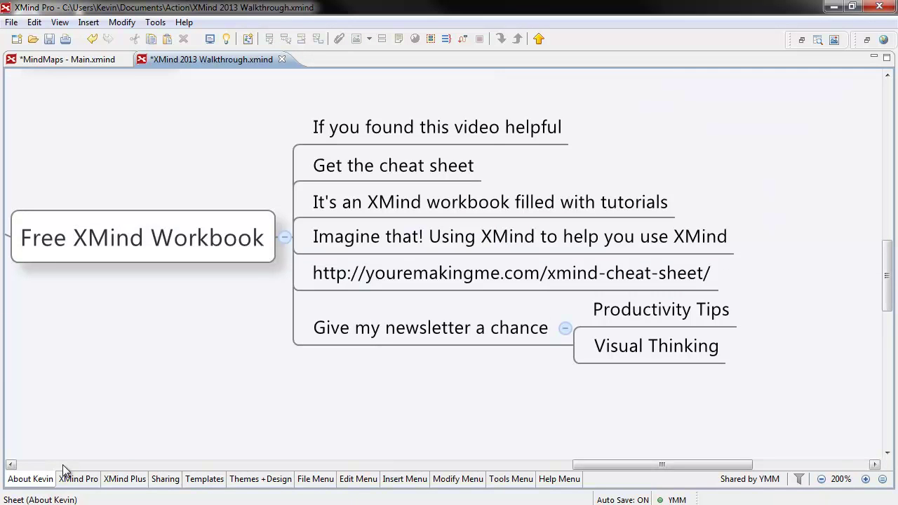
click(397, 281)
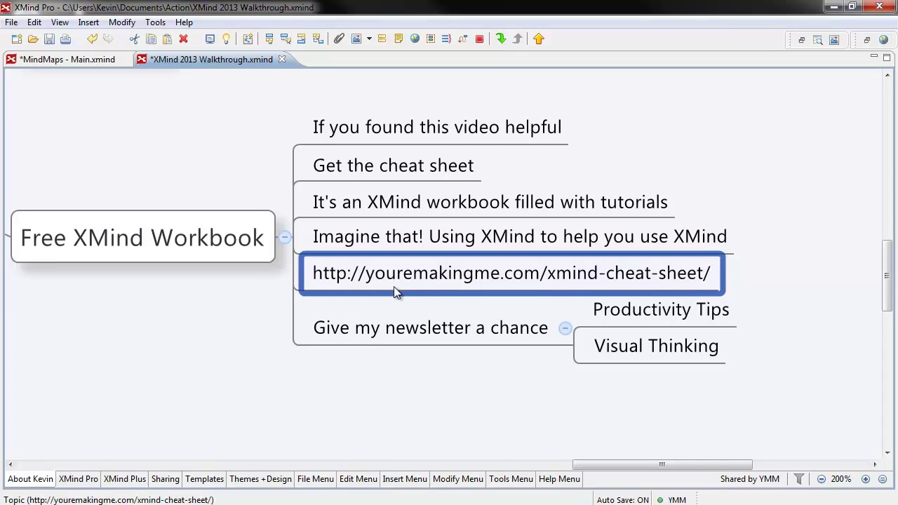
click(412, 335)
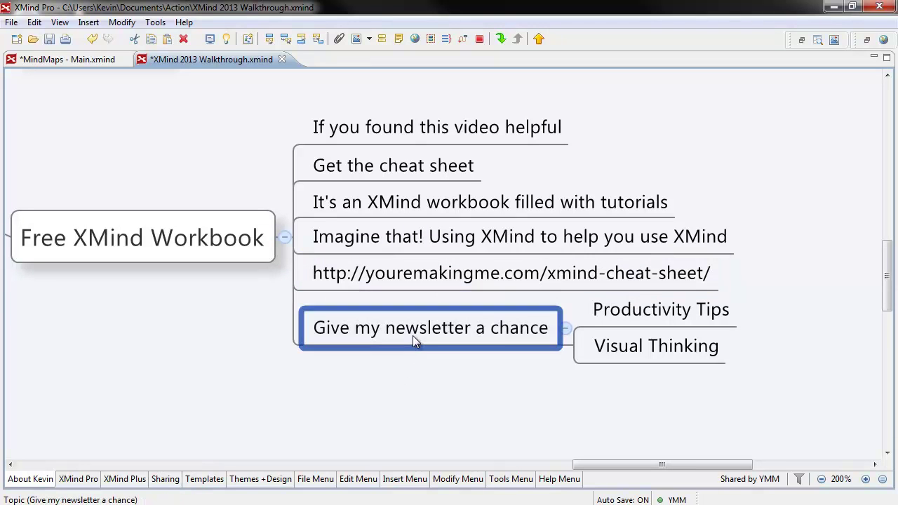